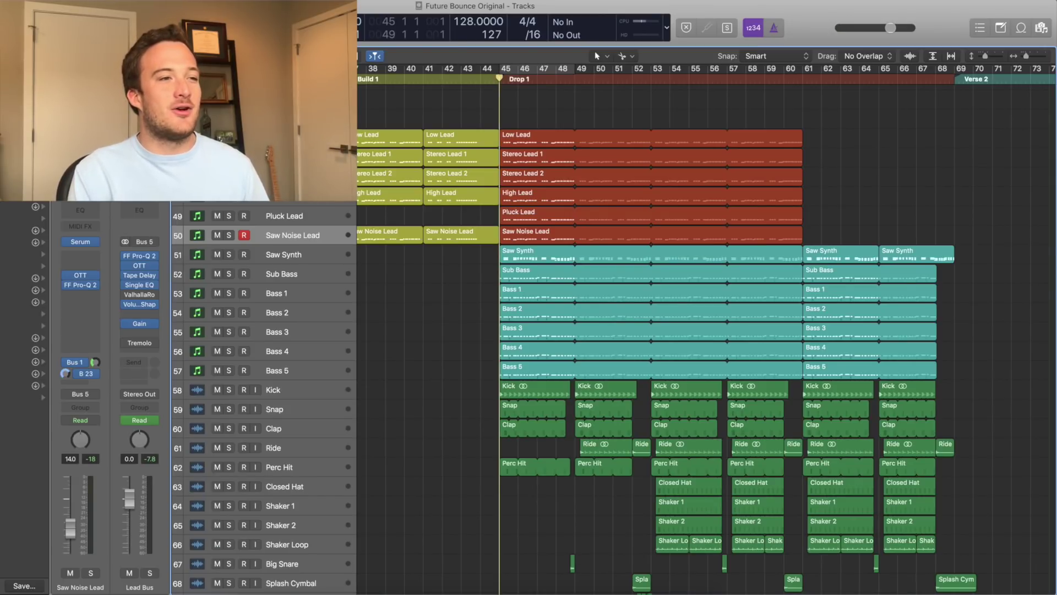
Step: Solo the lead tracks, cycle the first four bars of Drop 1 from bar 45 to 49, and play the full lead stack
drag(228, 216, 241, 240)
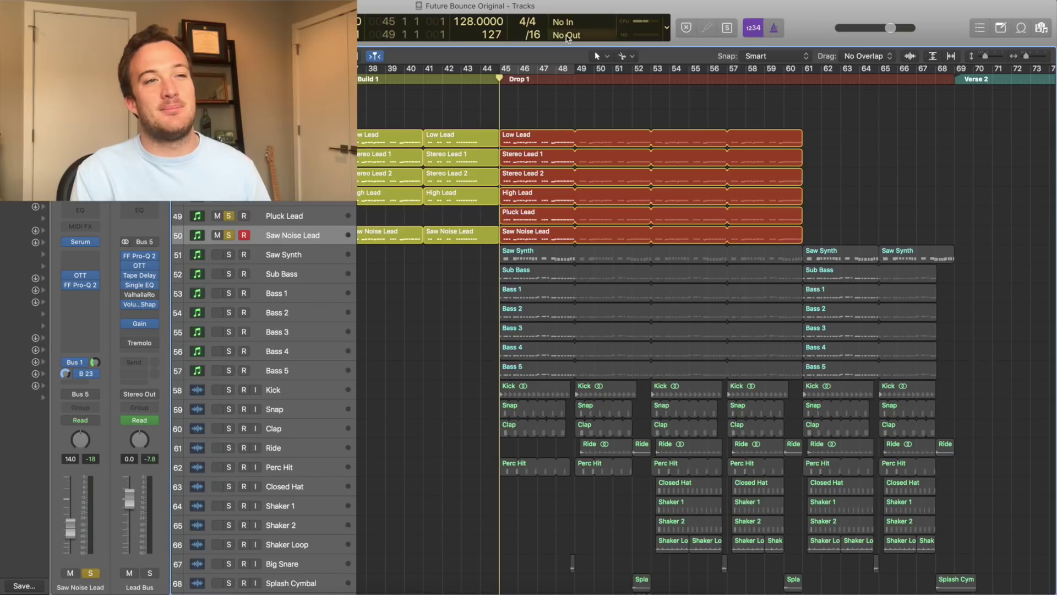
click(542, 71)
key(space)
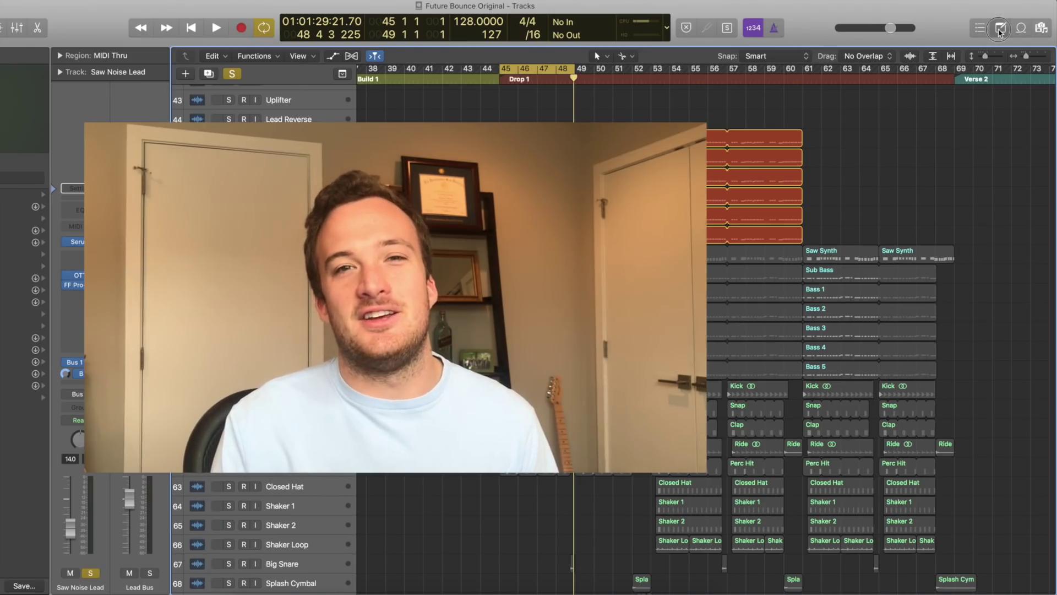
click(999, 29)
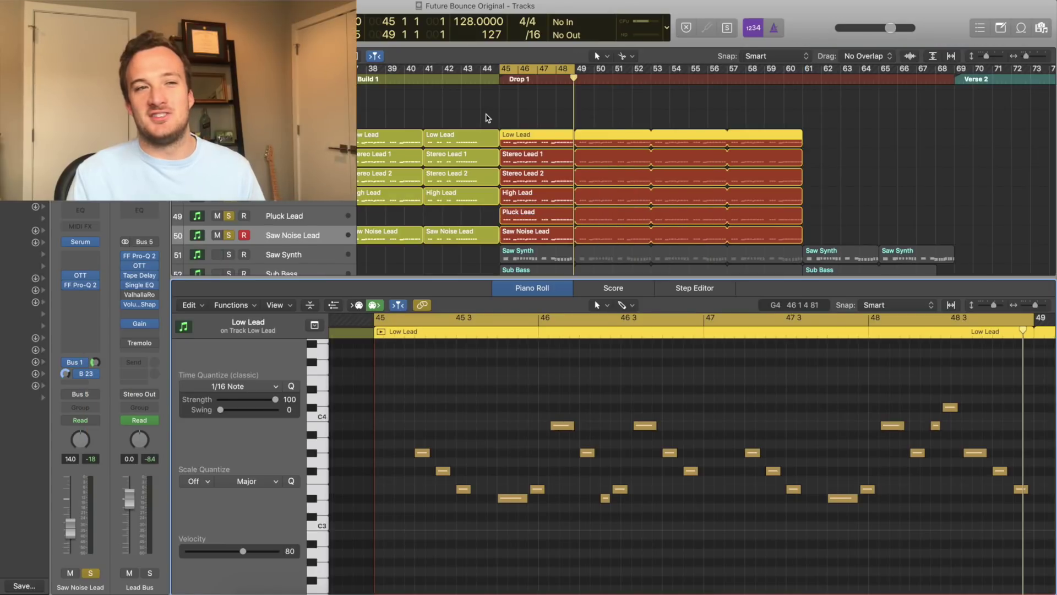
key(space)
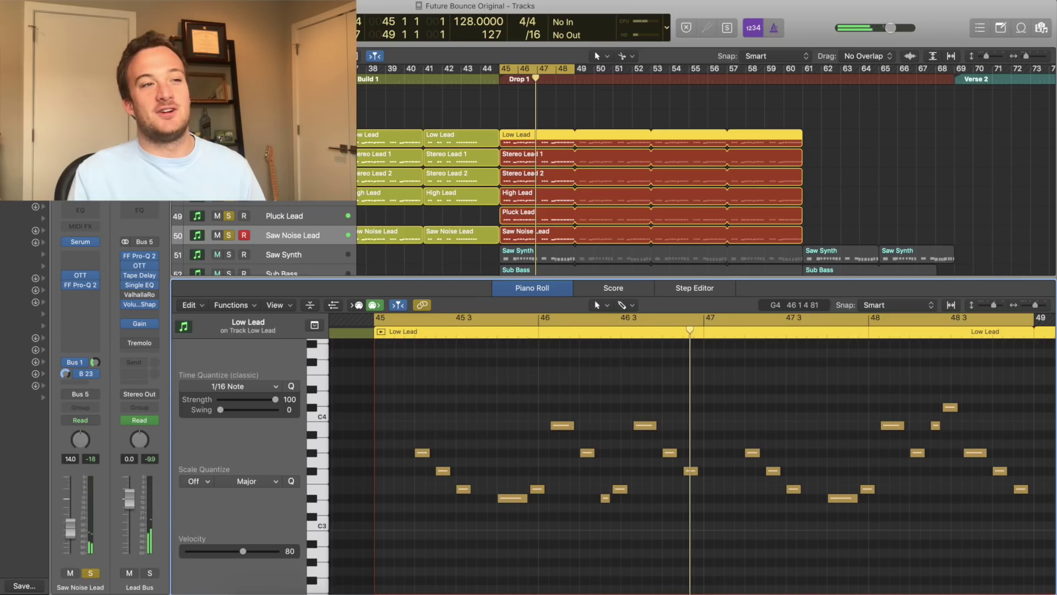
Step: Solo only the Low Lead track, play it on its own, and open its FF Pro-Q 2 equalizer
key(s)
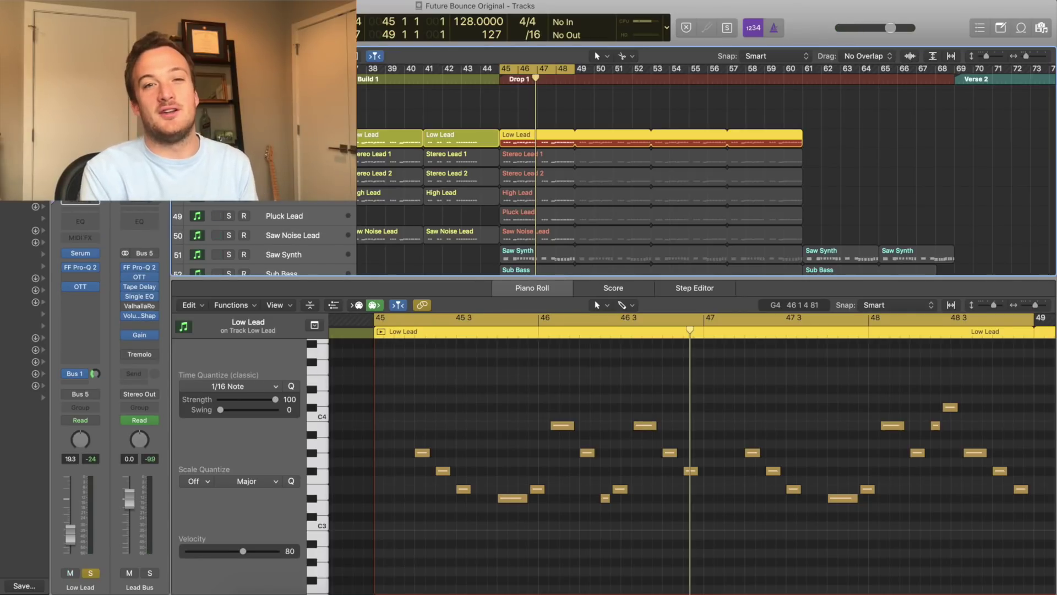
key(space)
key(space)
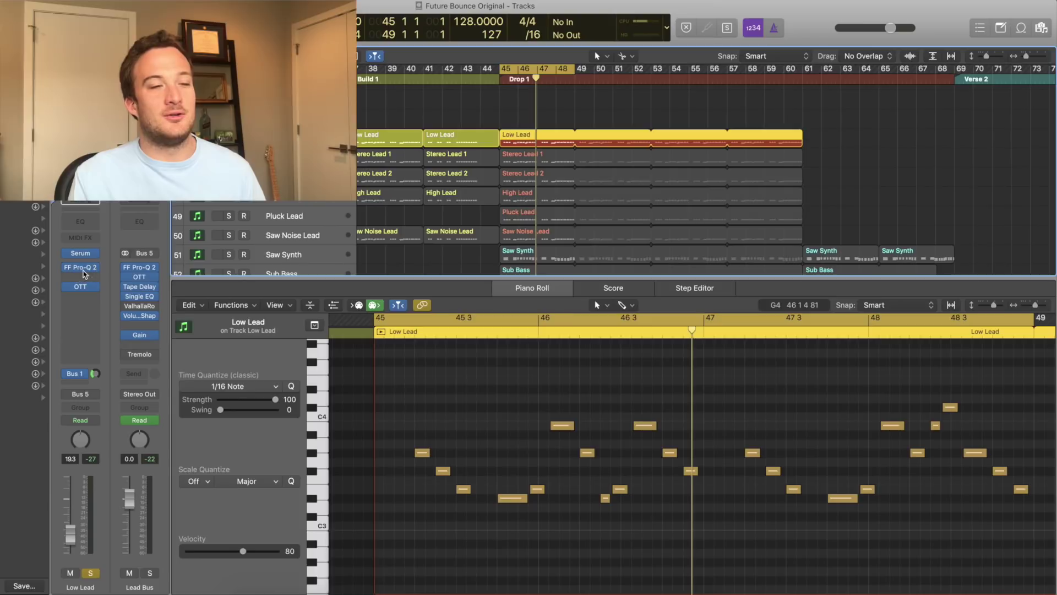
click(82, 268)
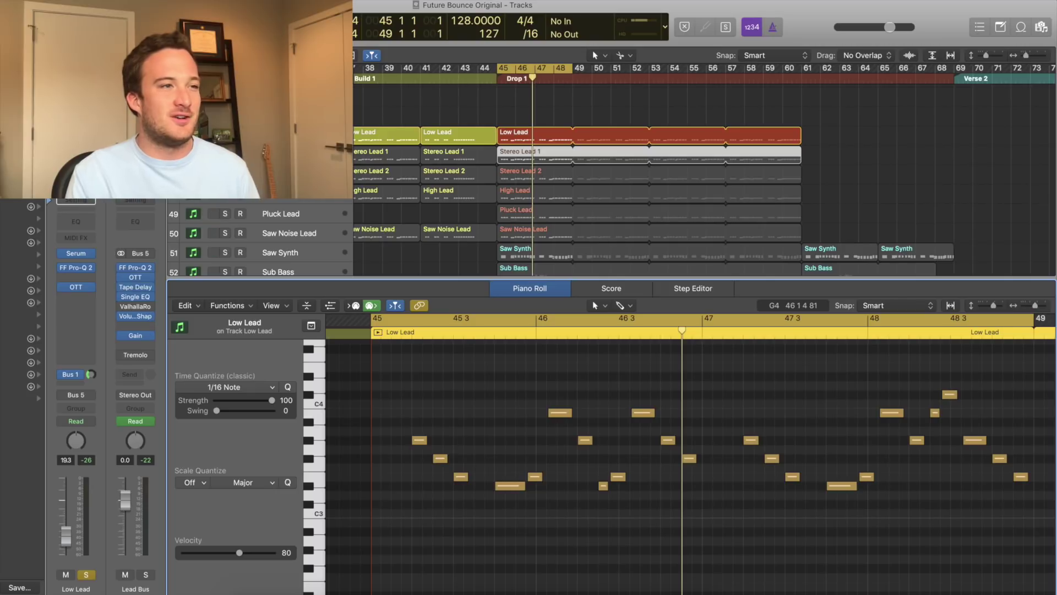
Step: Switch the solo from Low Lead to Stereo Lead 1, play it, and open its Serum instrument in a clear spot
click(224, 155)
click(225, 136)
key(space)
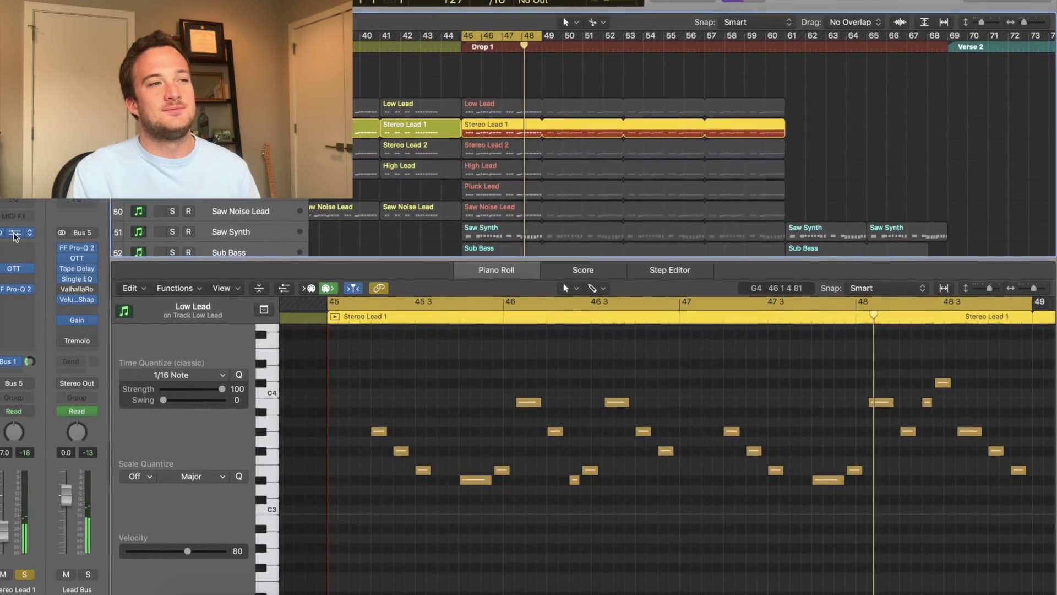
click(36, 235)
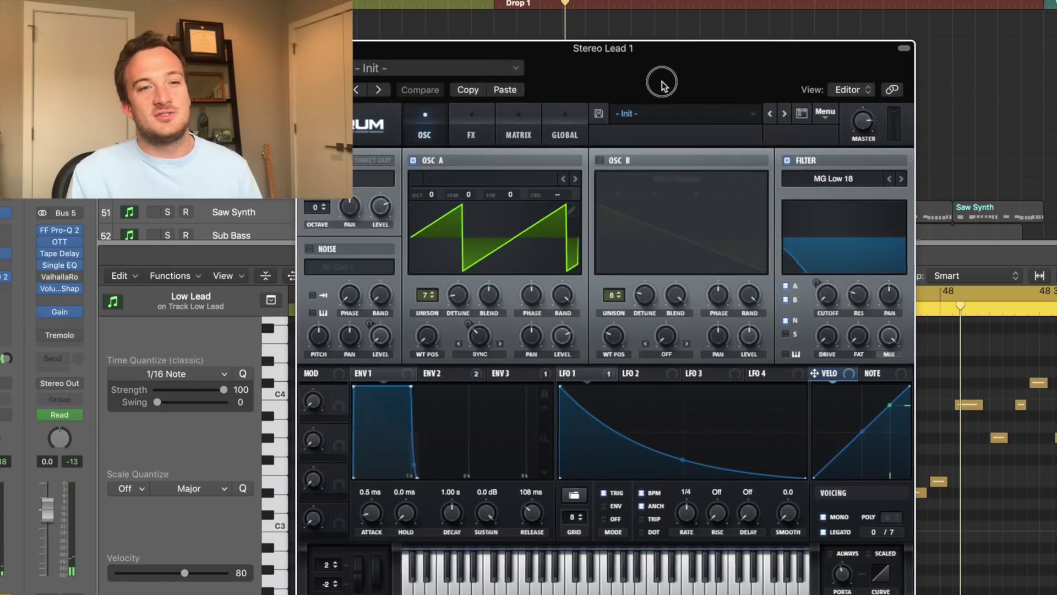
drag(662, 82, 770, 45)
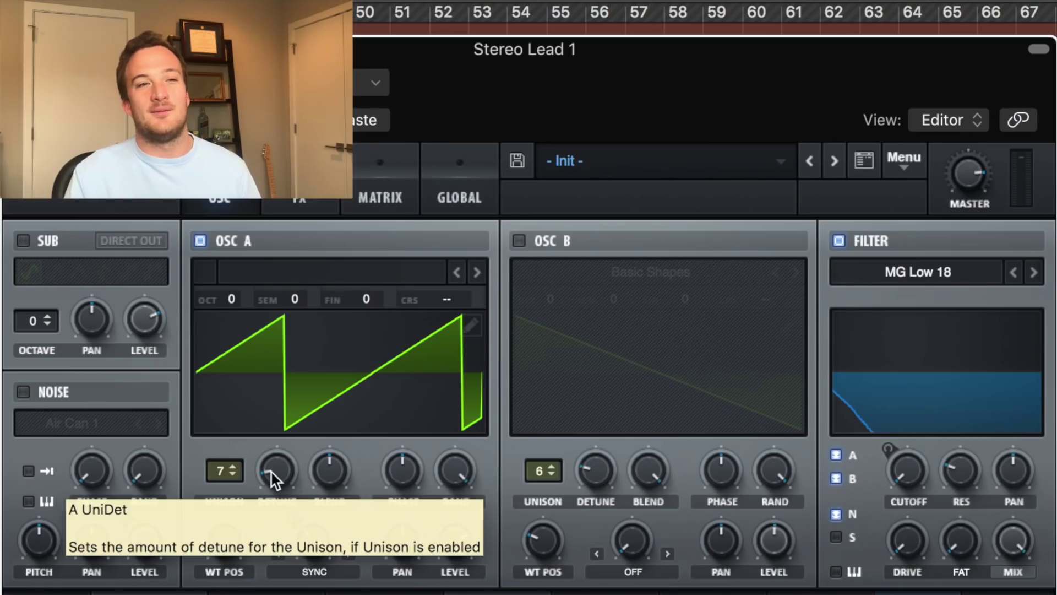
Step: Enable Hyper/Dimension in Stereo Lead 1's Serum effects, with the Hyper mix fully down and the Dimension mix raised to about half
click(310, 198)
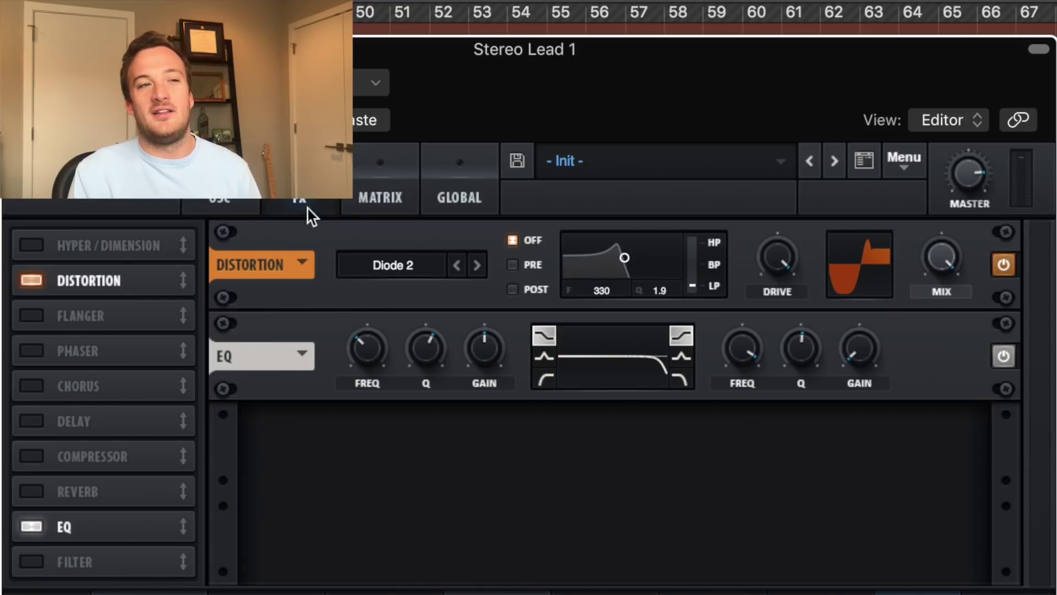
click(42, 246)
drag(652, 258, 655, 297)
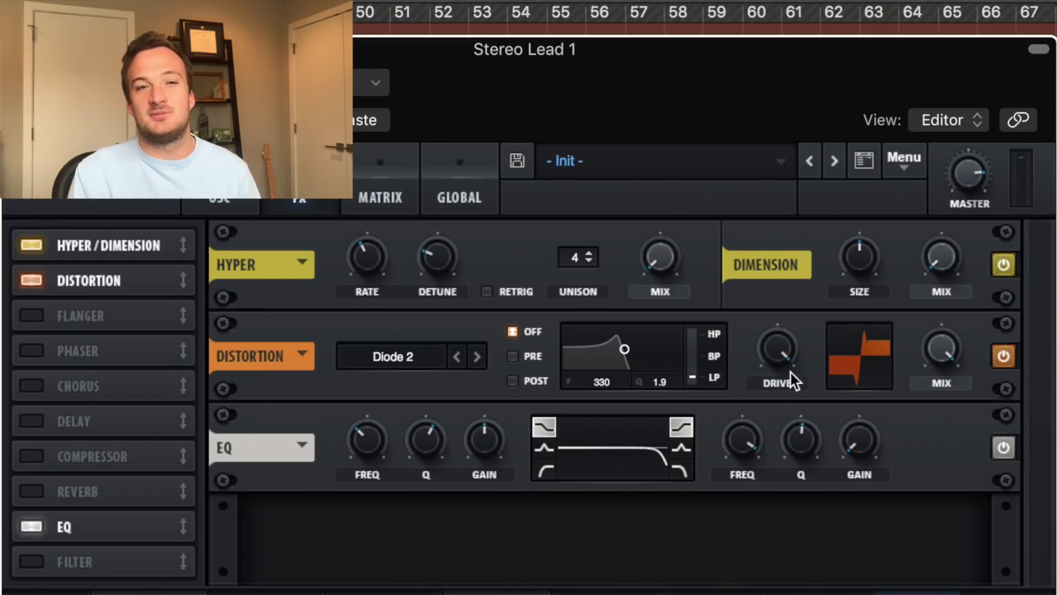
drag(939, 263, 937, 100)
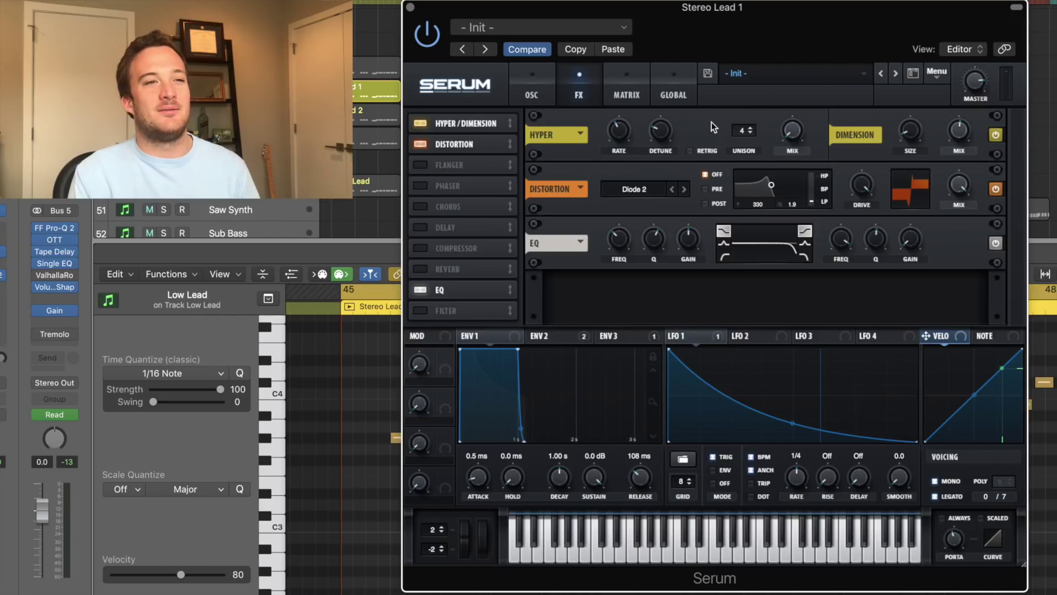
Step: Show envelope 2 on Serum's oscillator page, sweep Oscillator A's Sync amount, and hide the plugin window
click(524, 96)
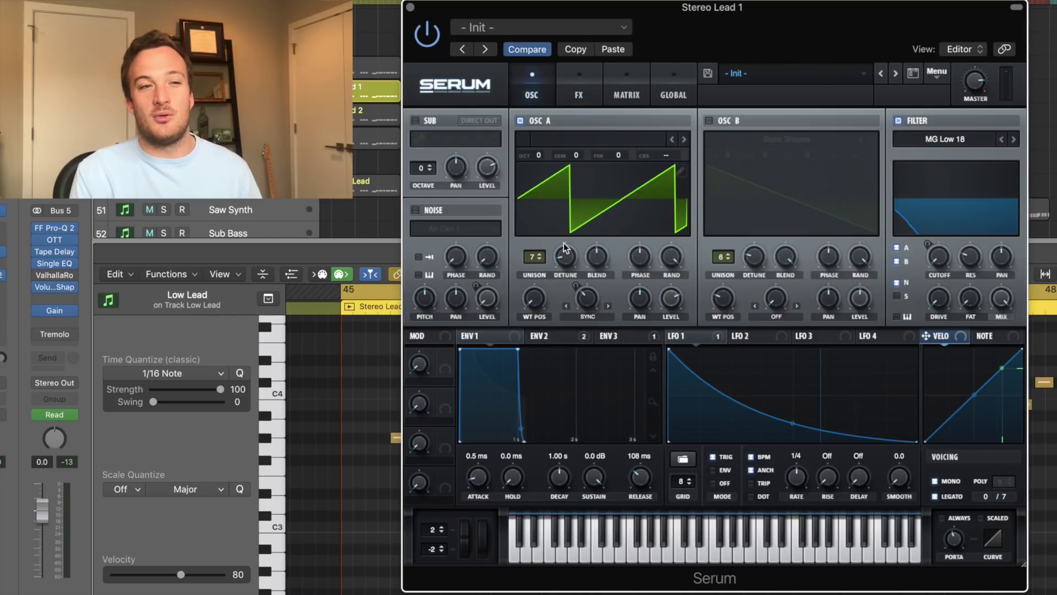
click(560, 335)
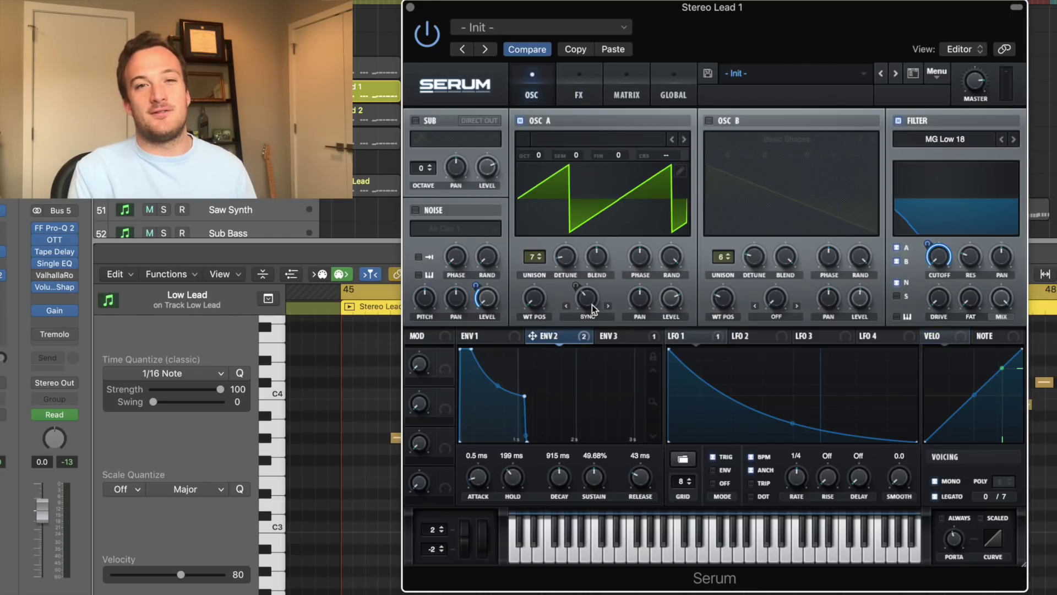
drag(599, 307, 580, 255)
drag(588, 303, 590, 306)
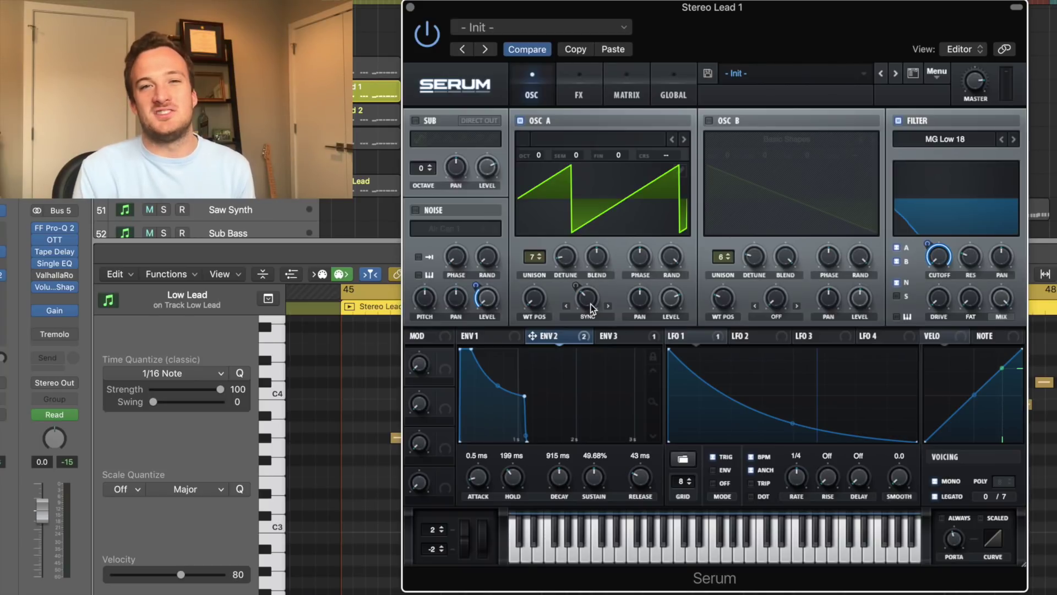
key(v)
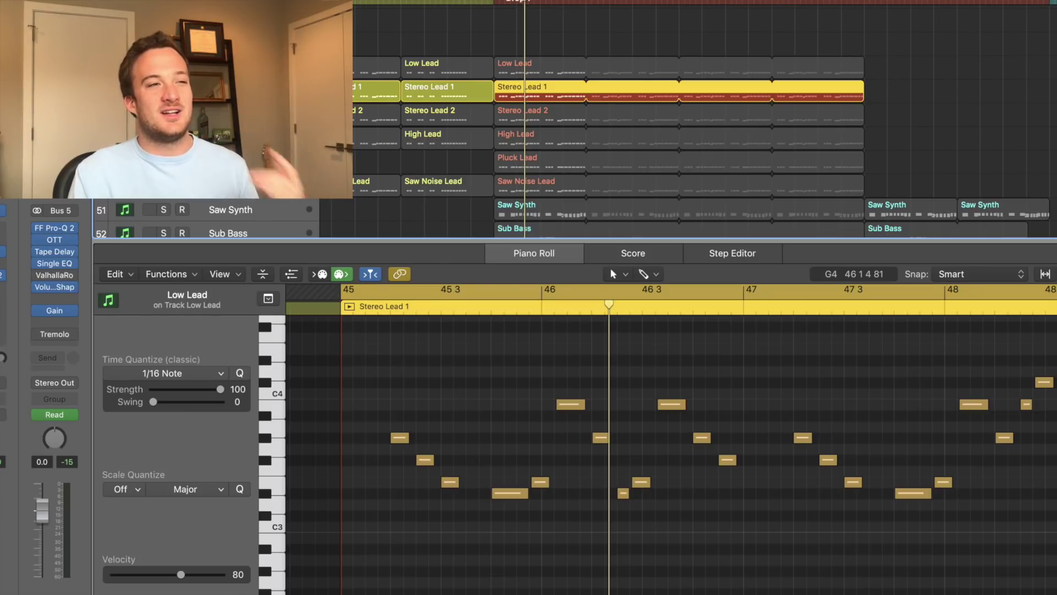
Step: Examine Oscillator A's unison detune in Stereo Lead 2's Serum, and play that layer together with Low Lead and Stereo Lead 1
key(Down)
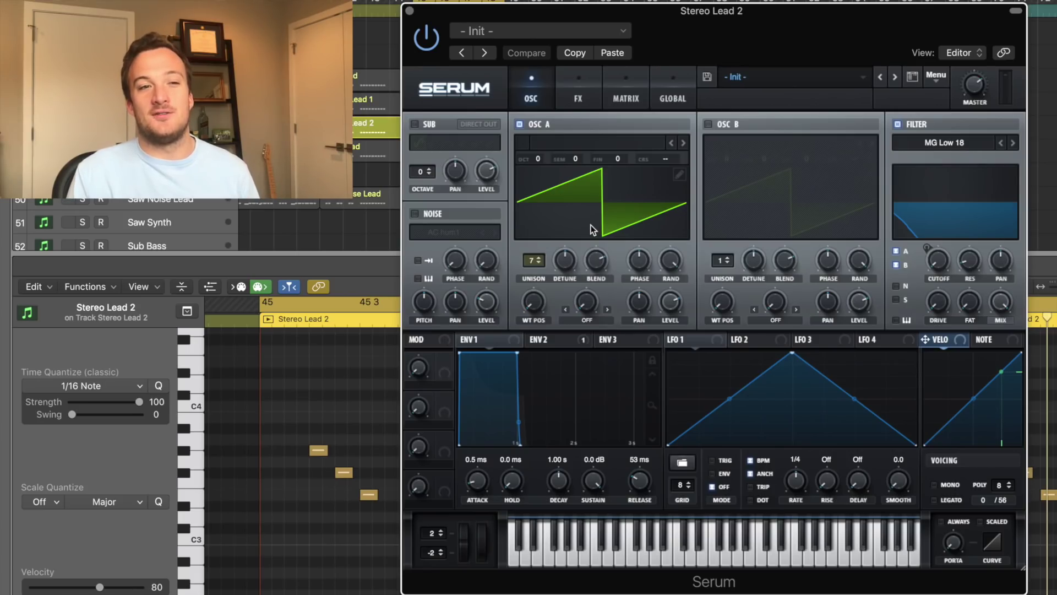
click(564, 266)
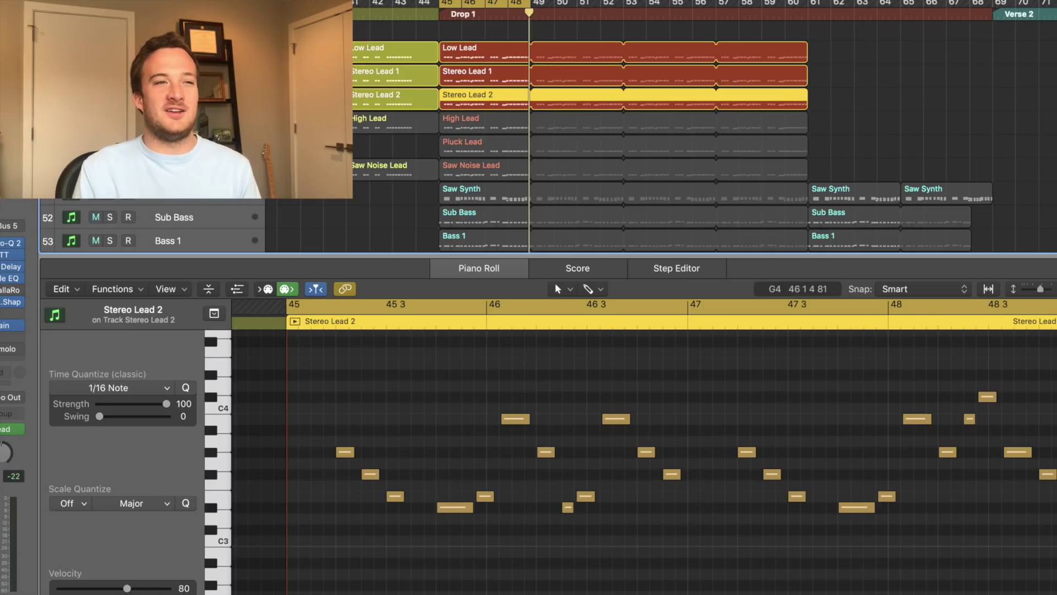
key(space)
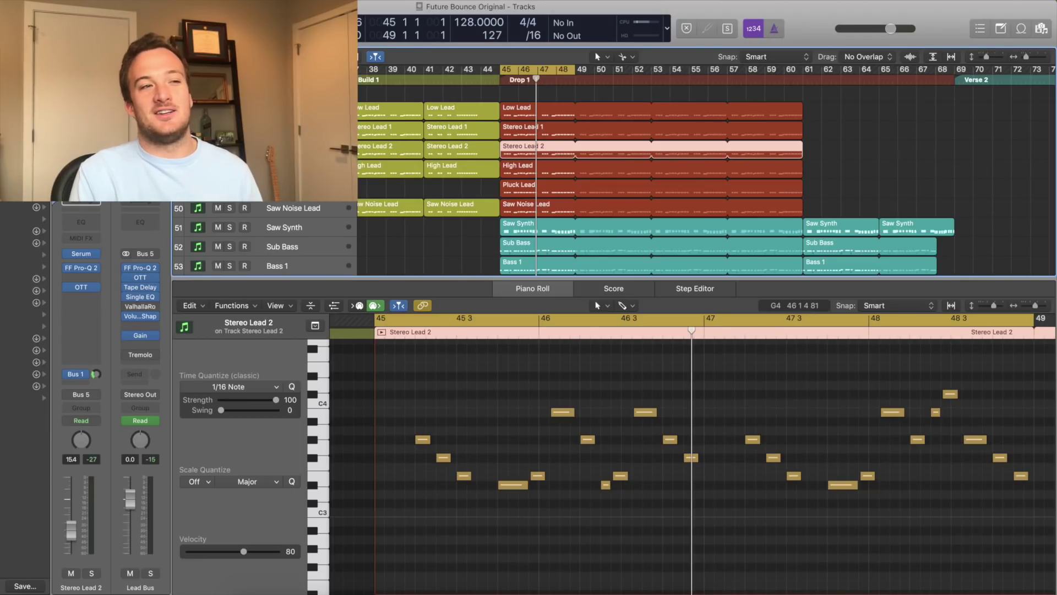
Step: Select and solo the High Lead region in Drop 1 and play it on its own
click(649, 168)
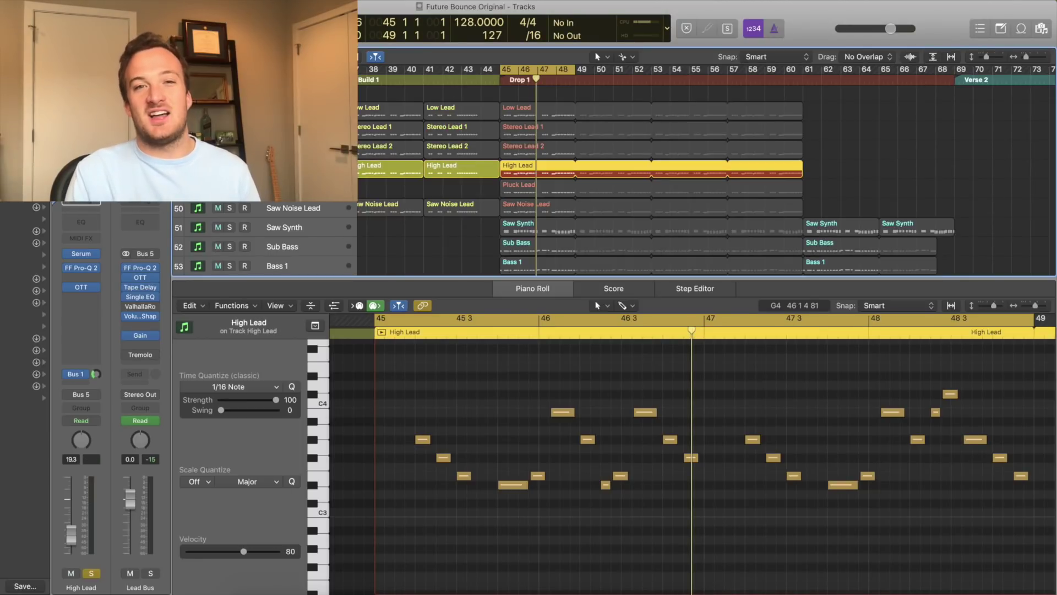
key(space)
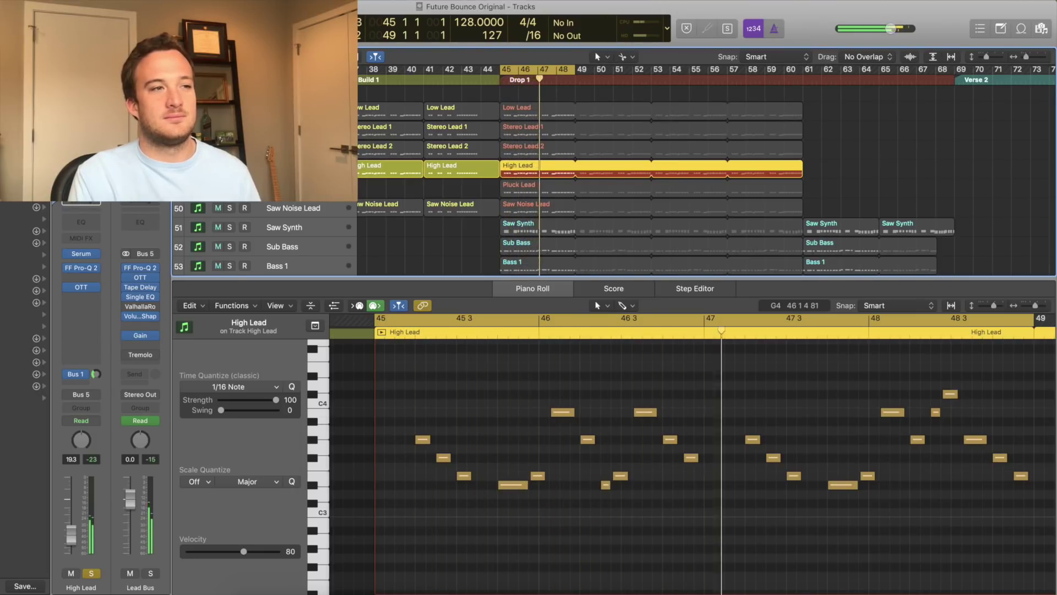
mouse_move(83, 272)
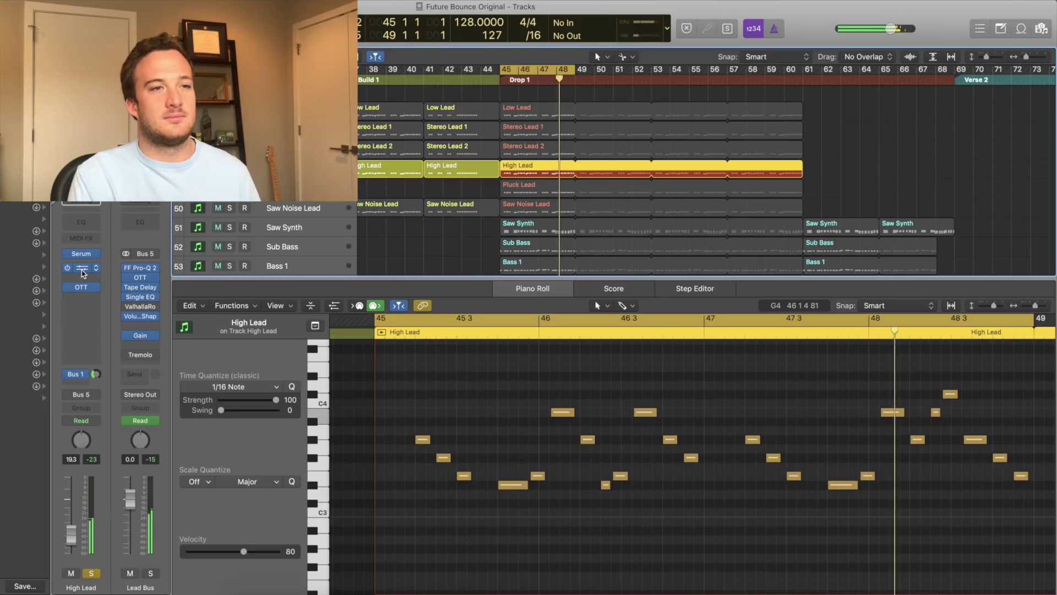
Step: Examine the low and high cut bands in High Lead's FF Pro-Q 2, and play High Lead with the three leads above it
click(83, 272)
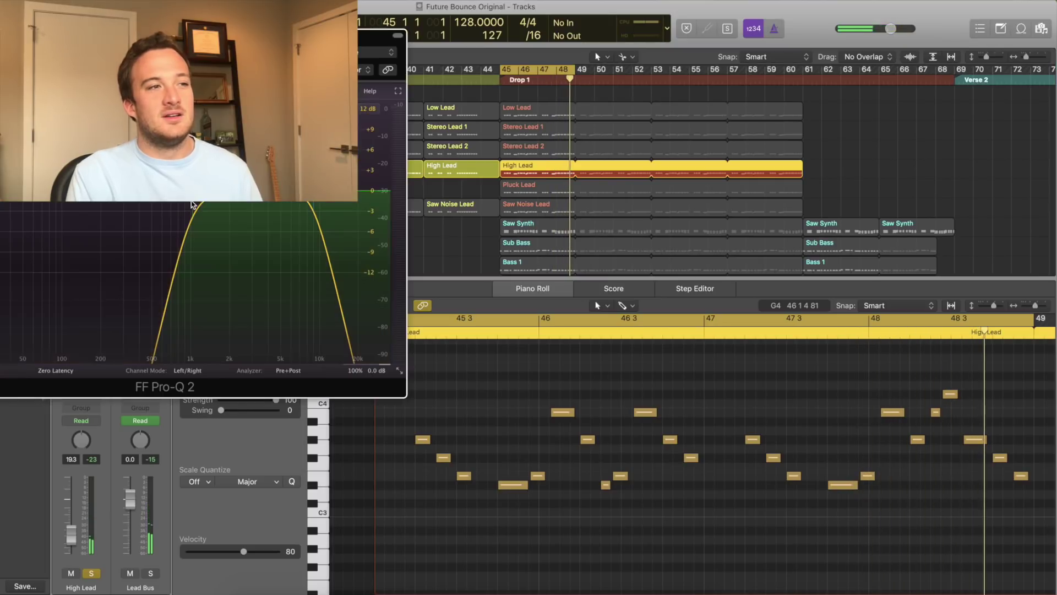
drag(192, 205, 652, 304)
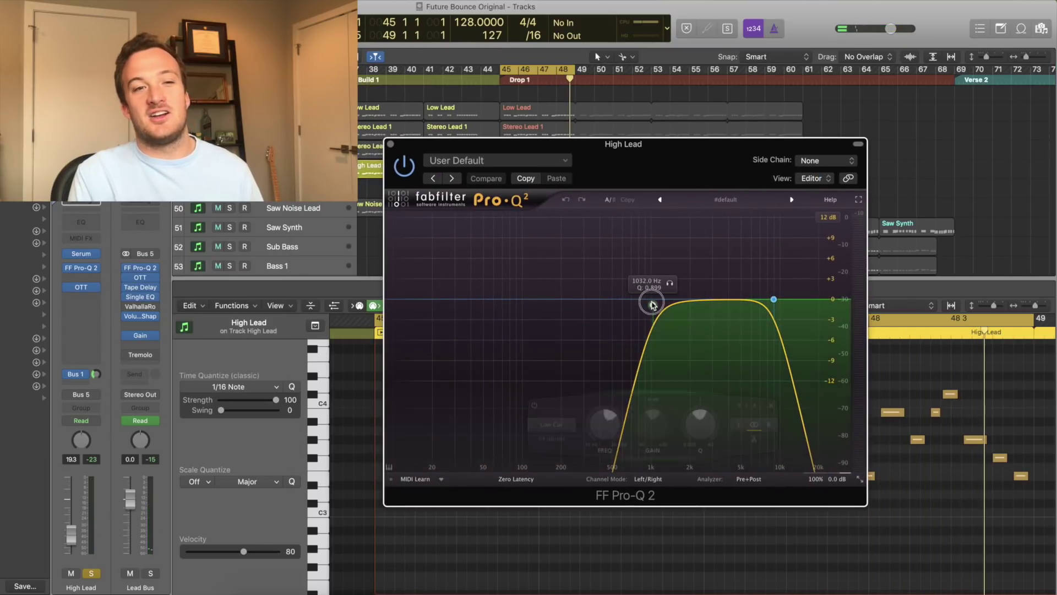
mouse_move(652, 305)
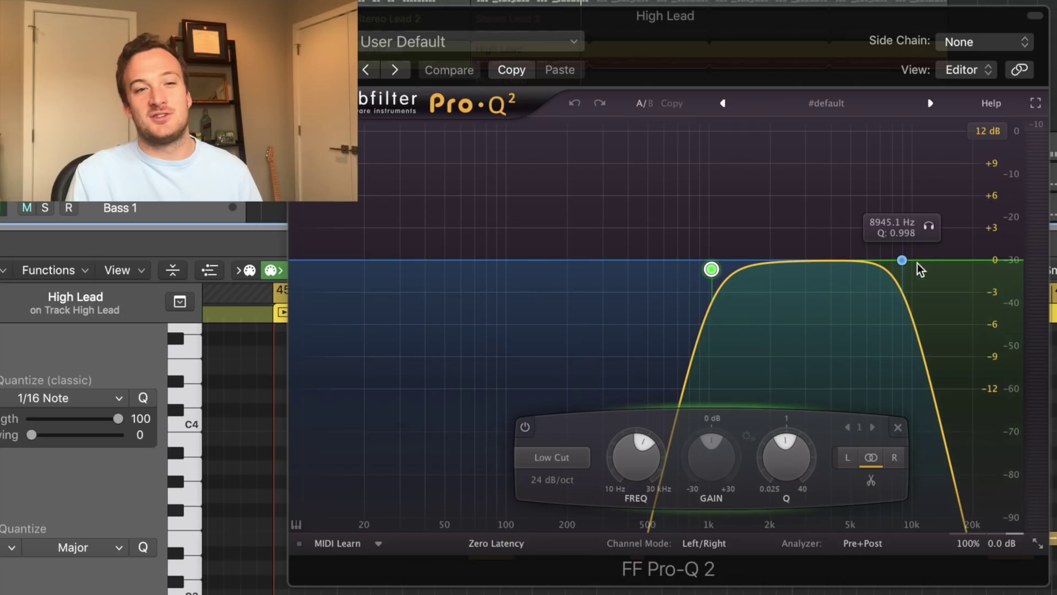
click(901, 261)
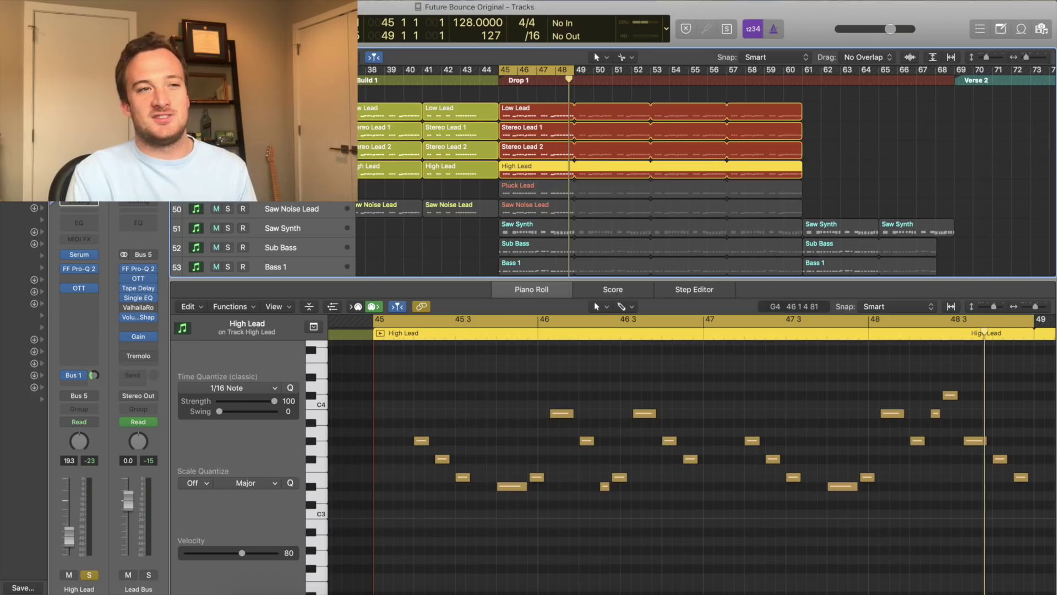
key(space)
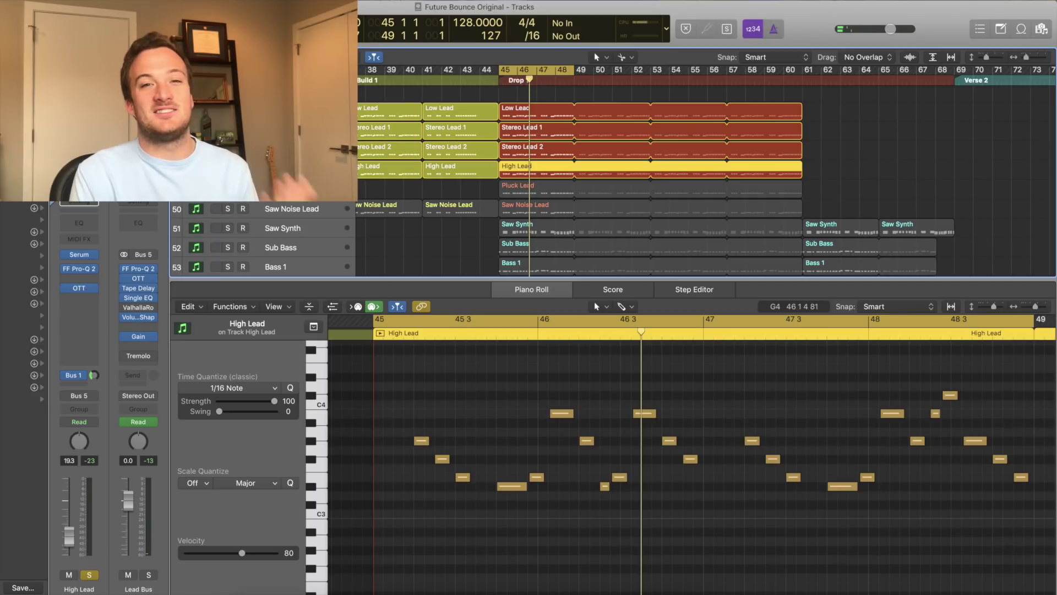
Step: Solo and play the Pluck Lead region, and examine the low and high cut bands in its FF Pro-Q 2
click(649, 187)
key(space)
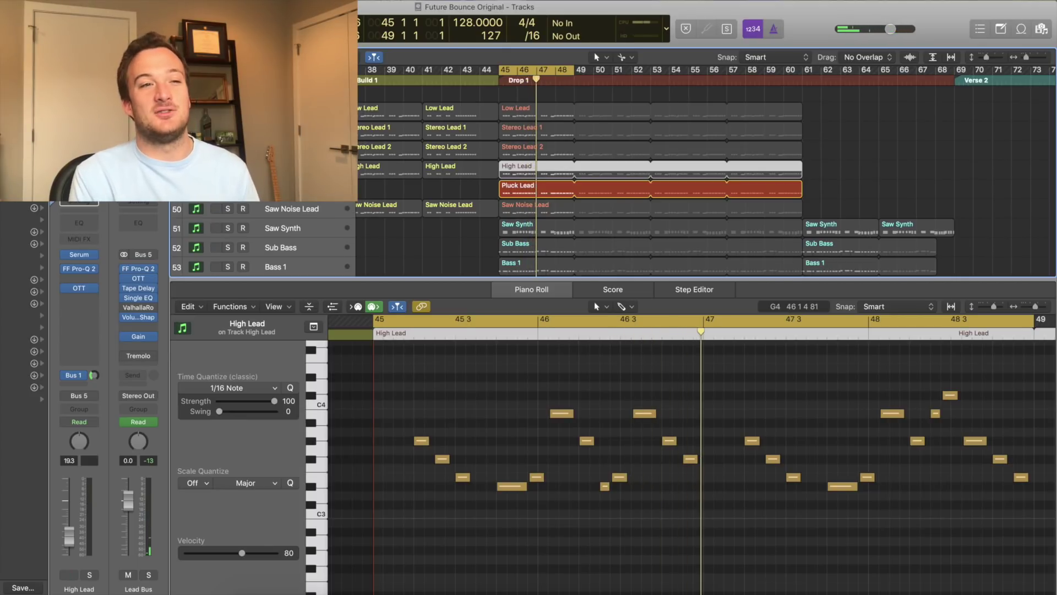
click(512, 189)
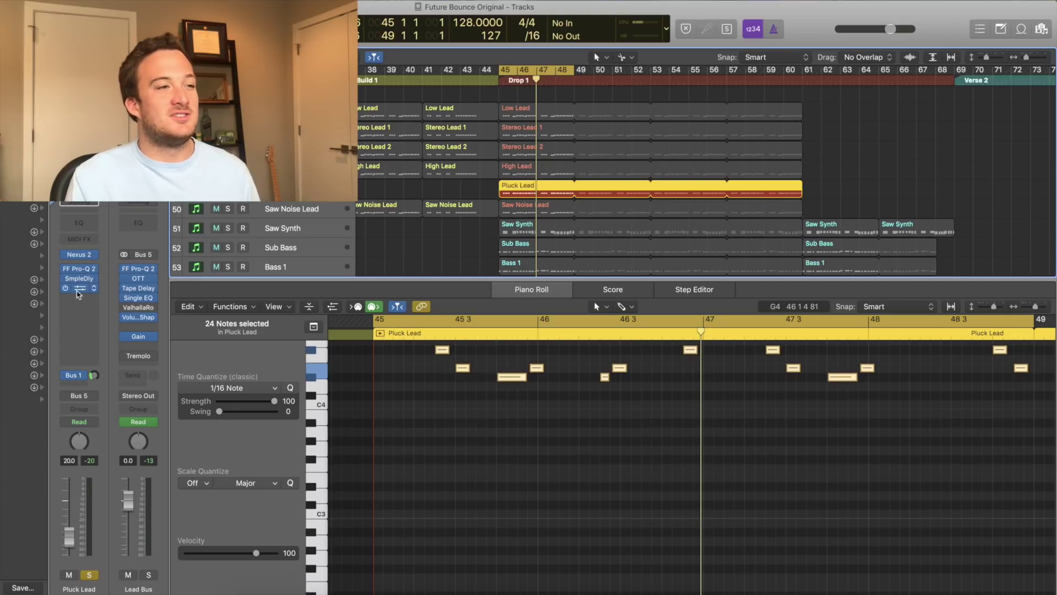
click(80, 271)
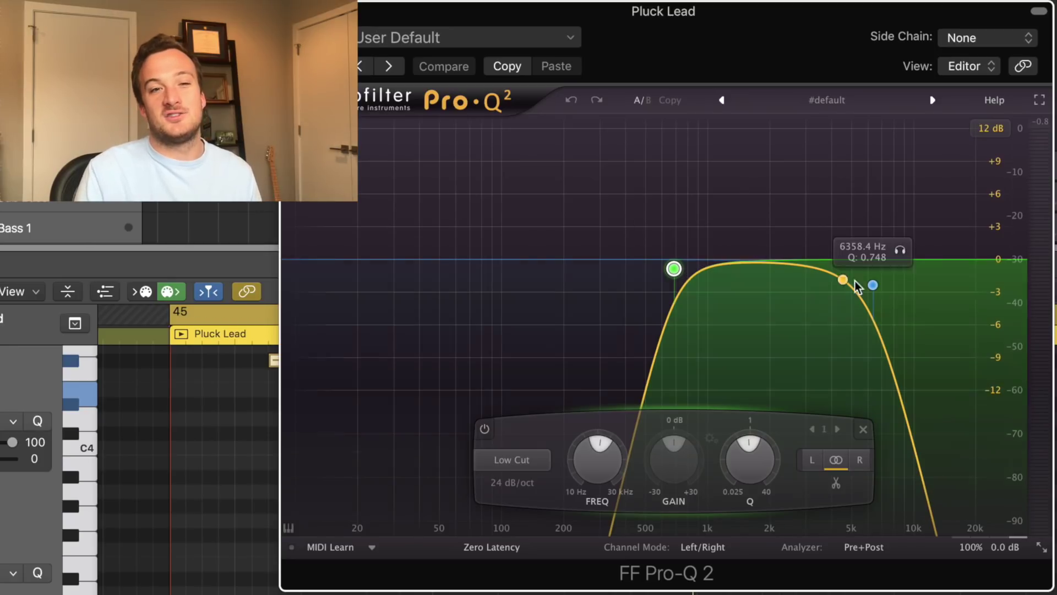
click(873, 286)
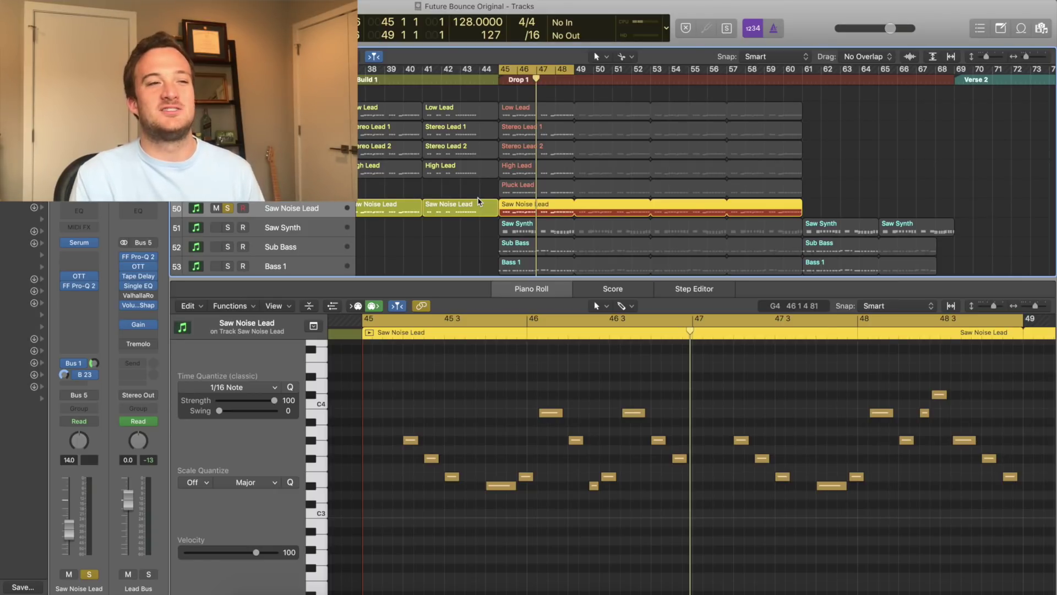
Step: Play the soloed Saw Noise Lead, view its FF Pro-Q 2 equalizer, and play Low Lead, Stereo Lead 1 and Stereo Lead 2 together
key(space)
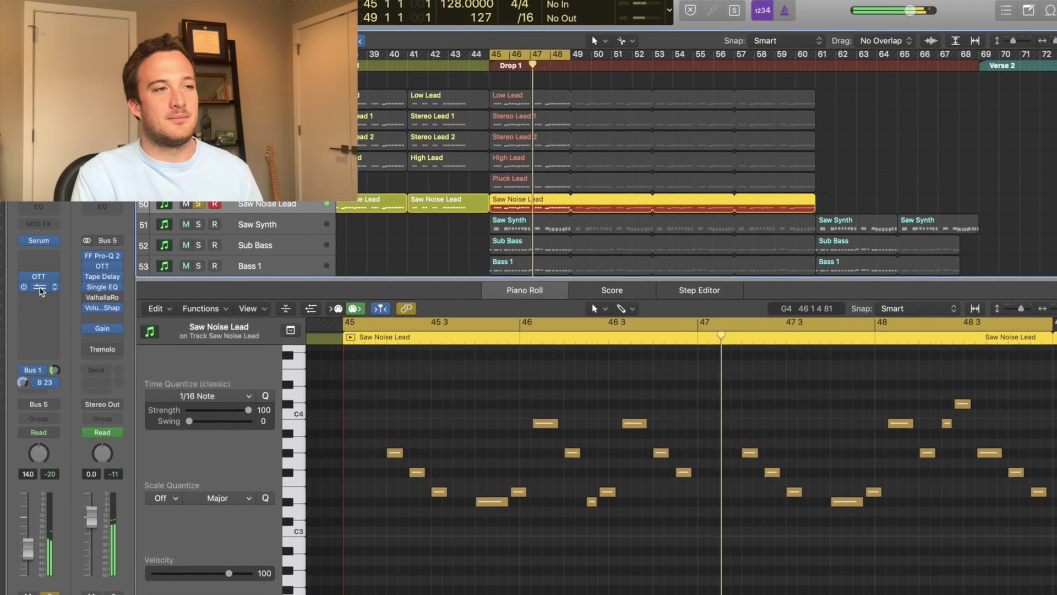
click(40, 287)
drag(182, 166, 736, 152)
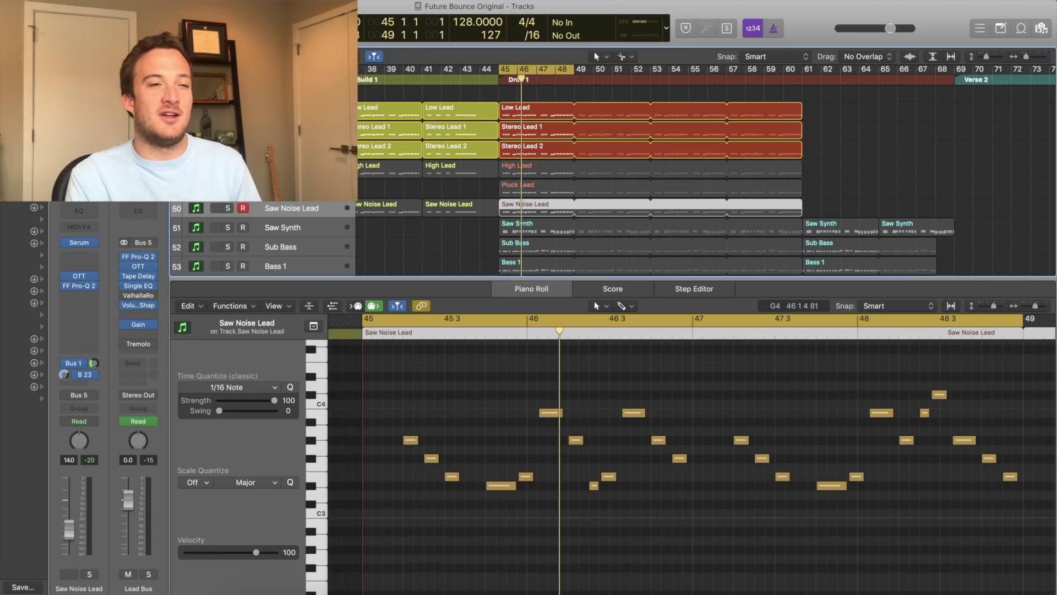
key(space)
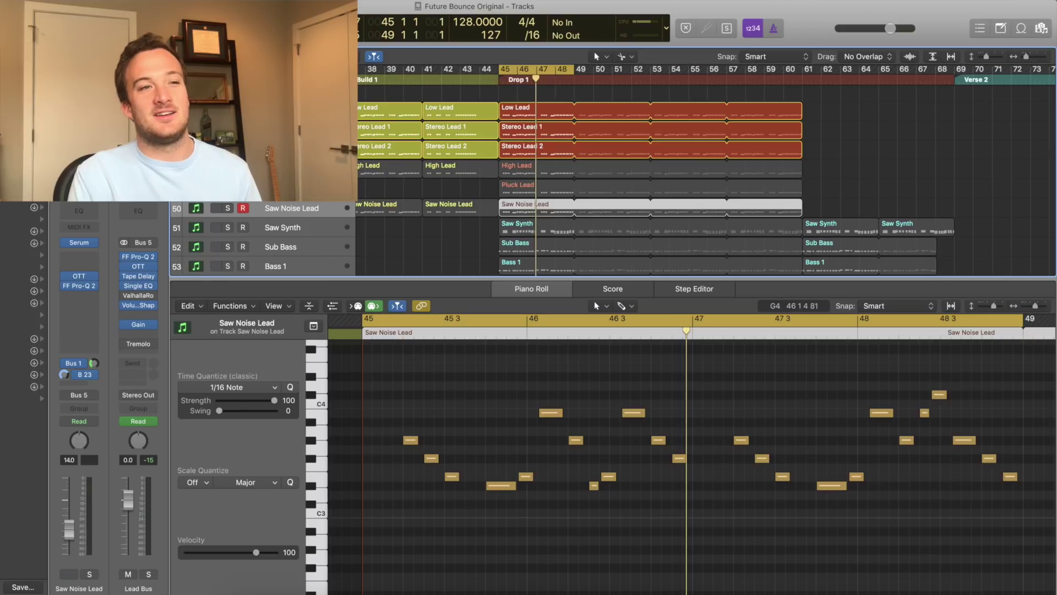
Step: Play Low Lead, Stereo Lead 1 and Stereo Lead 2 together in Drop 1, and solo the Saw Noise Lead track
key(space)
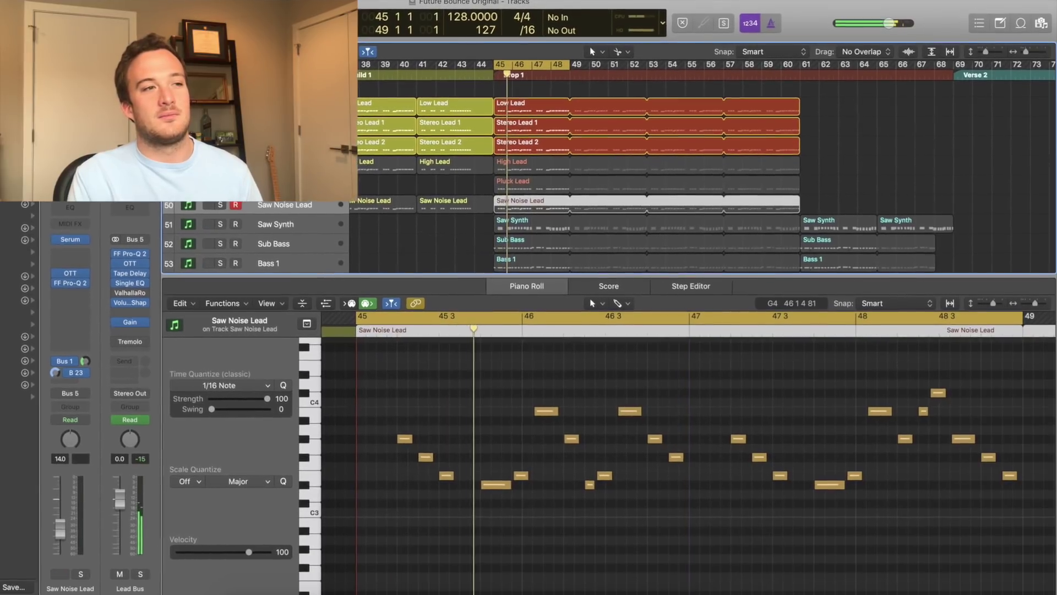
key(s)
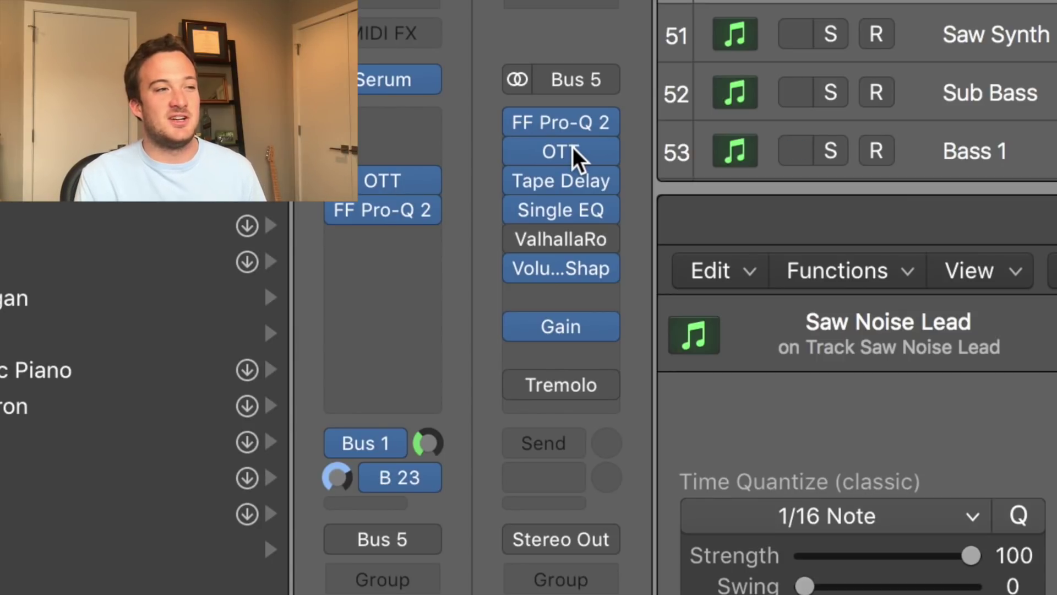
Step: Bypass OTT and Tape Delay on the Lead Bus to compare the sound, and switch both effects back on
mouse_move(513, 155)
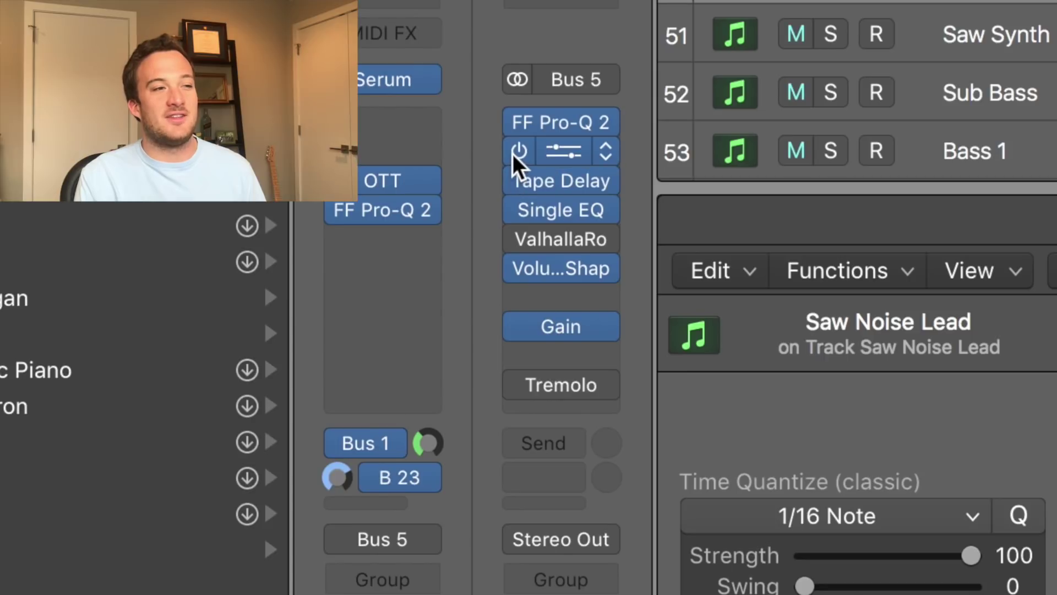
click(513, 152)
click(514, 175)
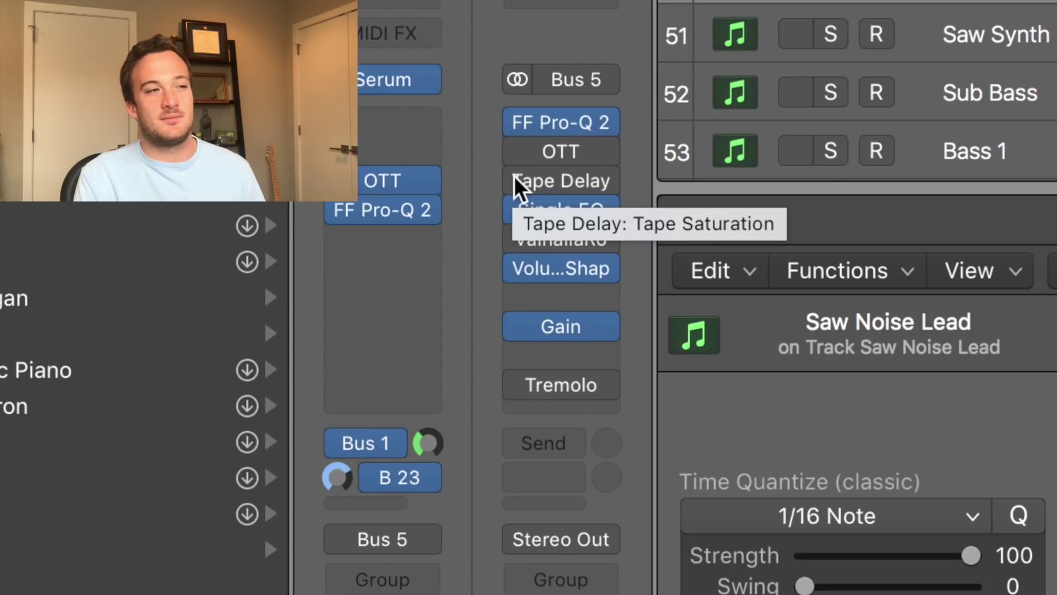
mouse_move(514, 150)
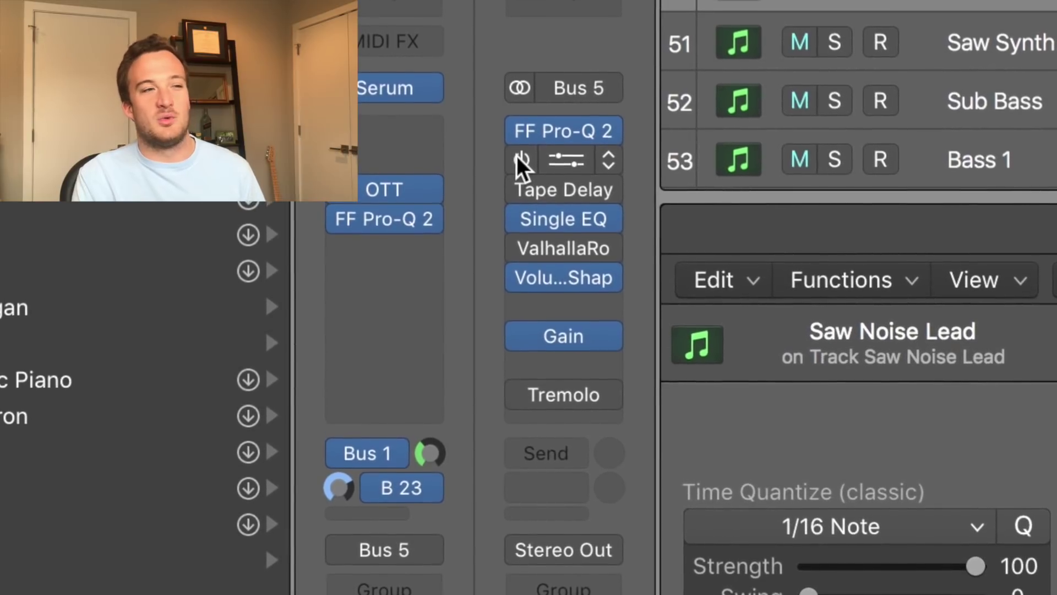
click(518, 155)
click(519, 196)
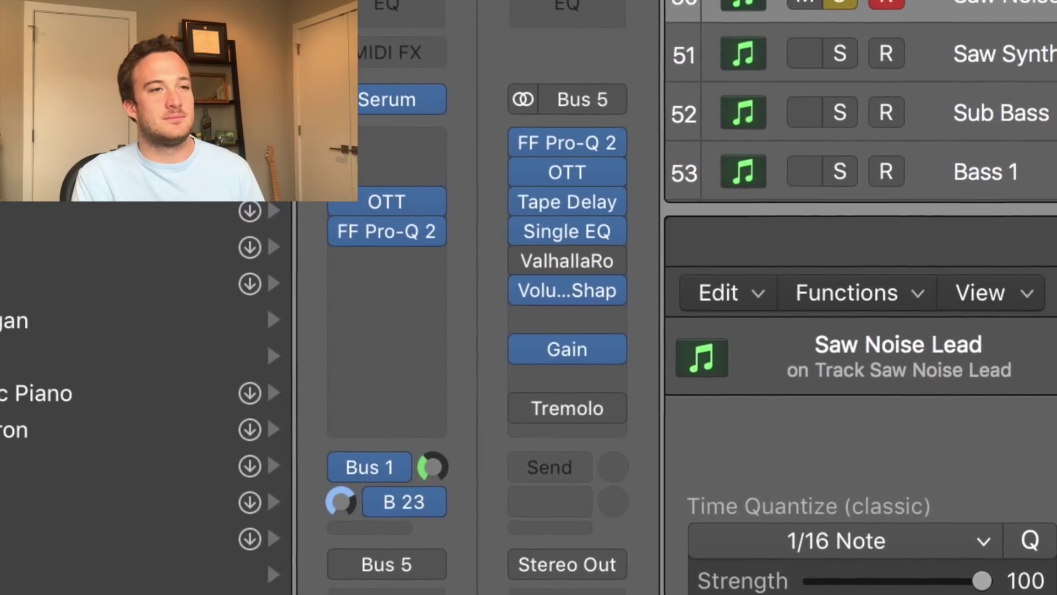